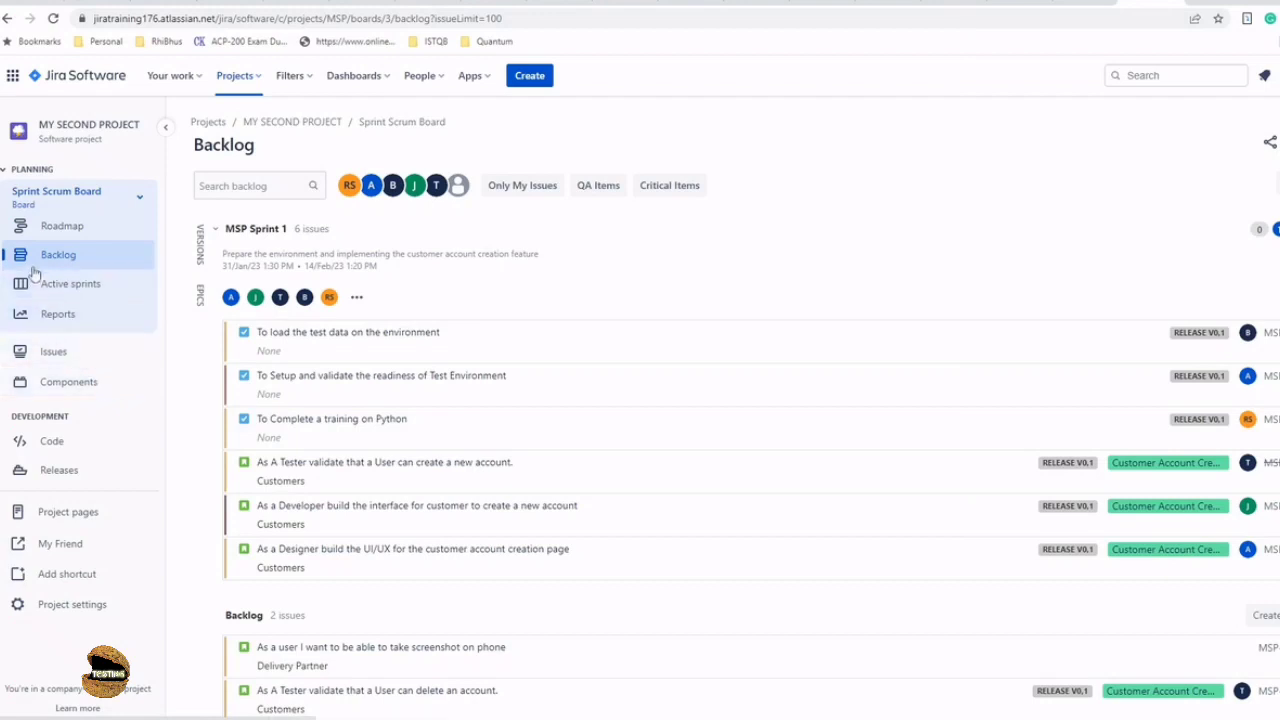
# Go to the Components page of MY SECOND PROJECT from the project sidebar
pyautogui.click(63, 386)
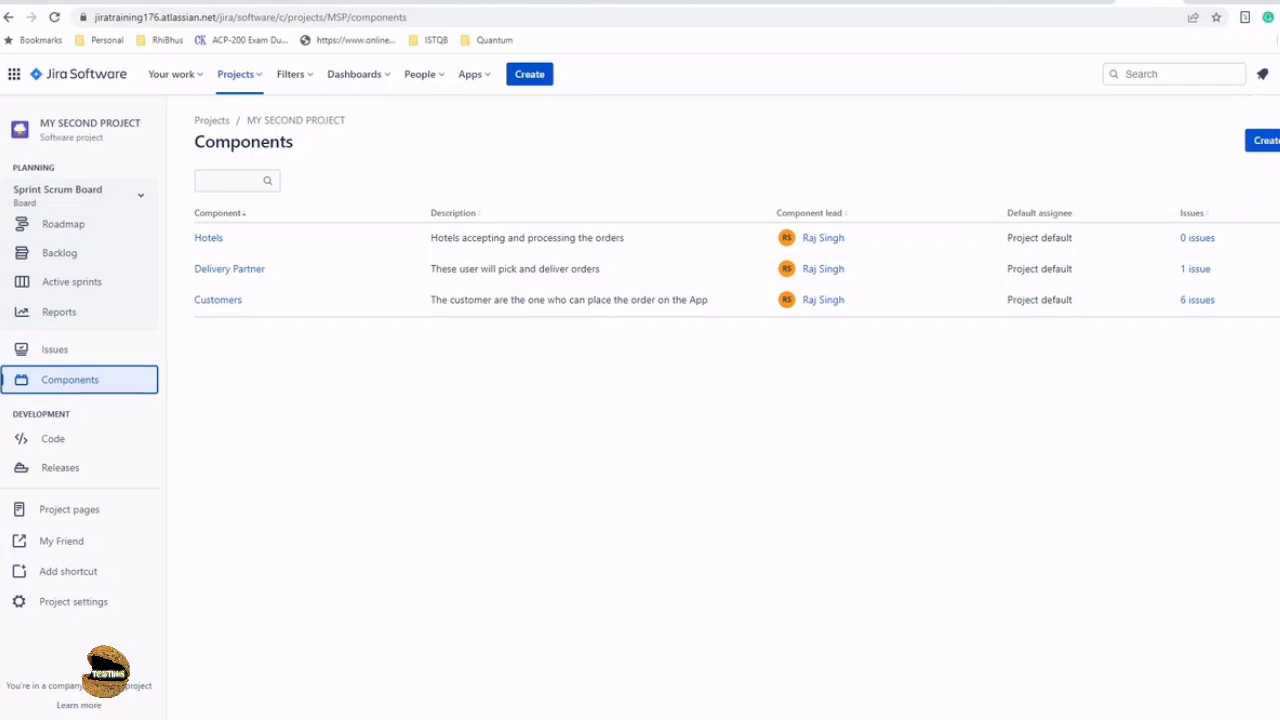
# Start a new component named Software, described as the software part of the product
pyautogui.click(1265, 140)
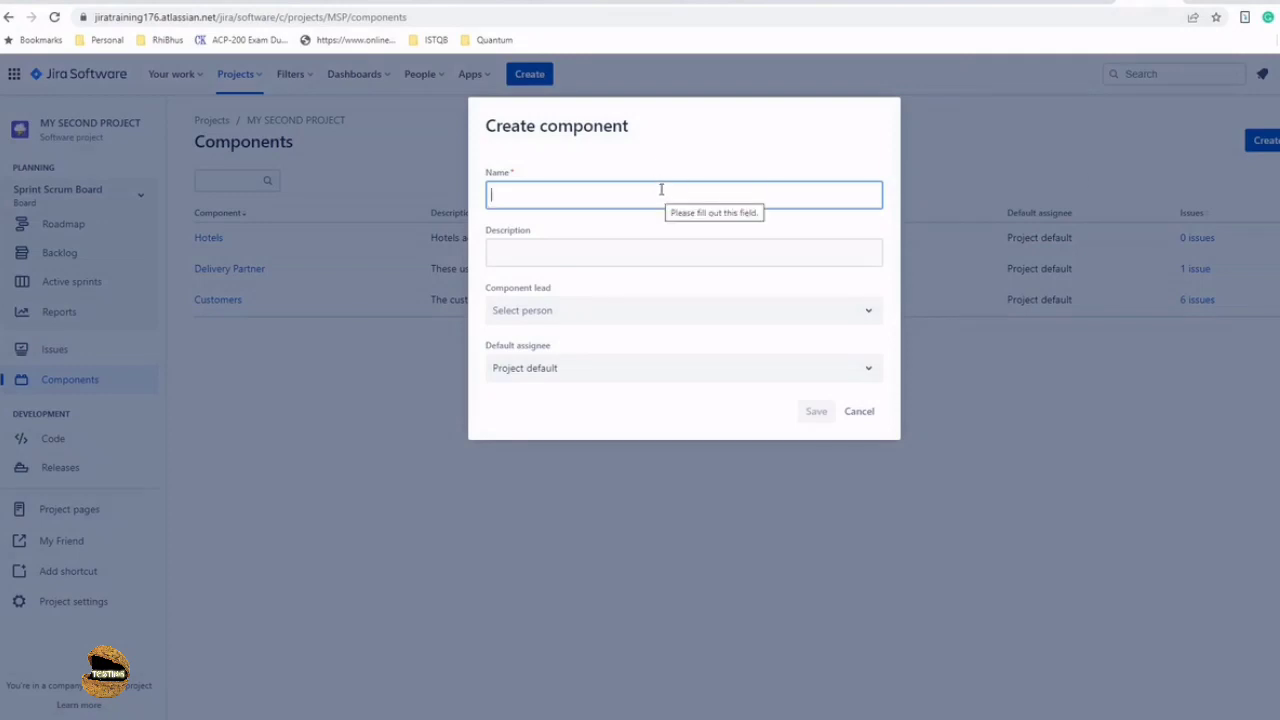
pyautogui.write('Soft')
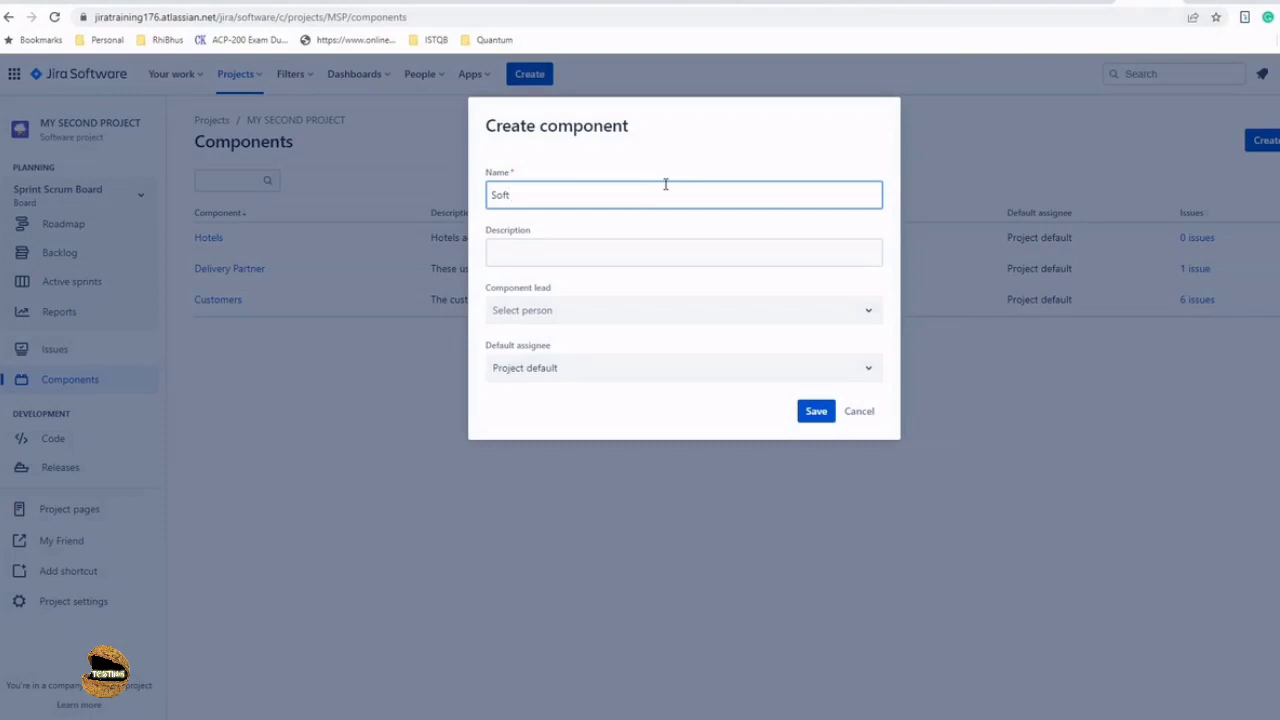
pyautogui.write('ware')
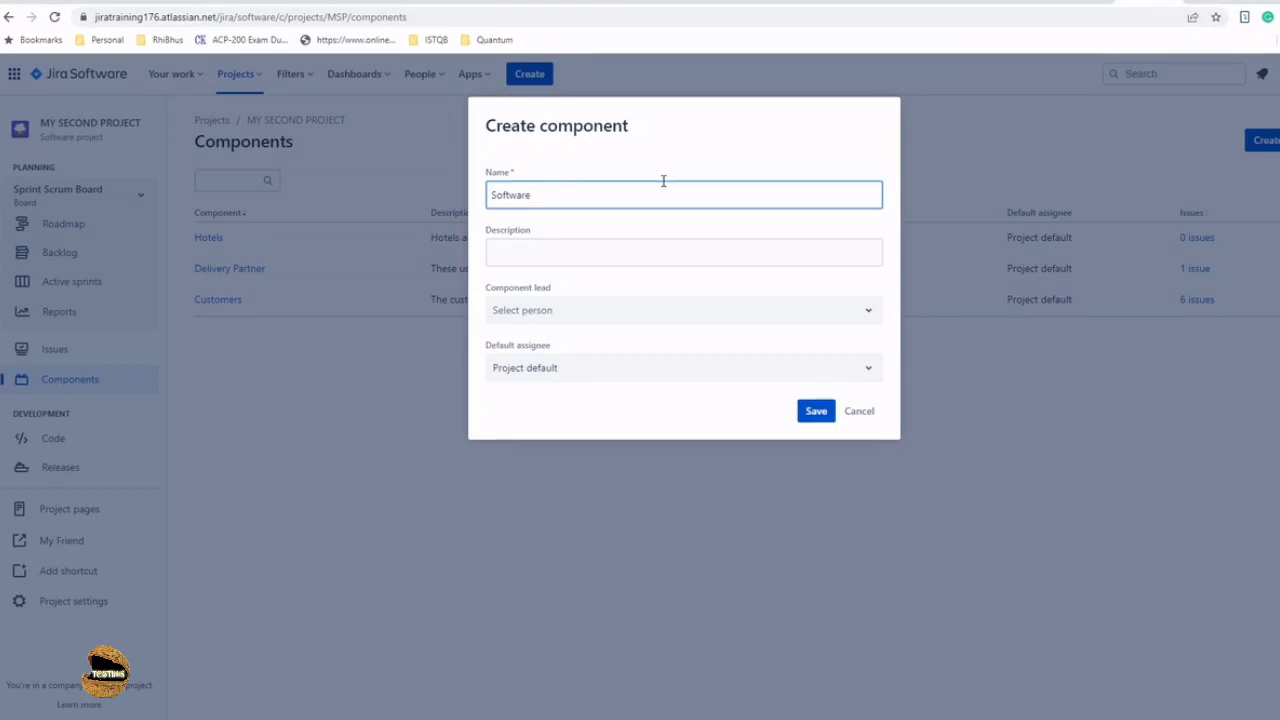
pyautogui.click(650, 249)
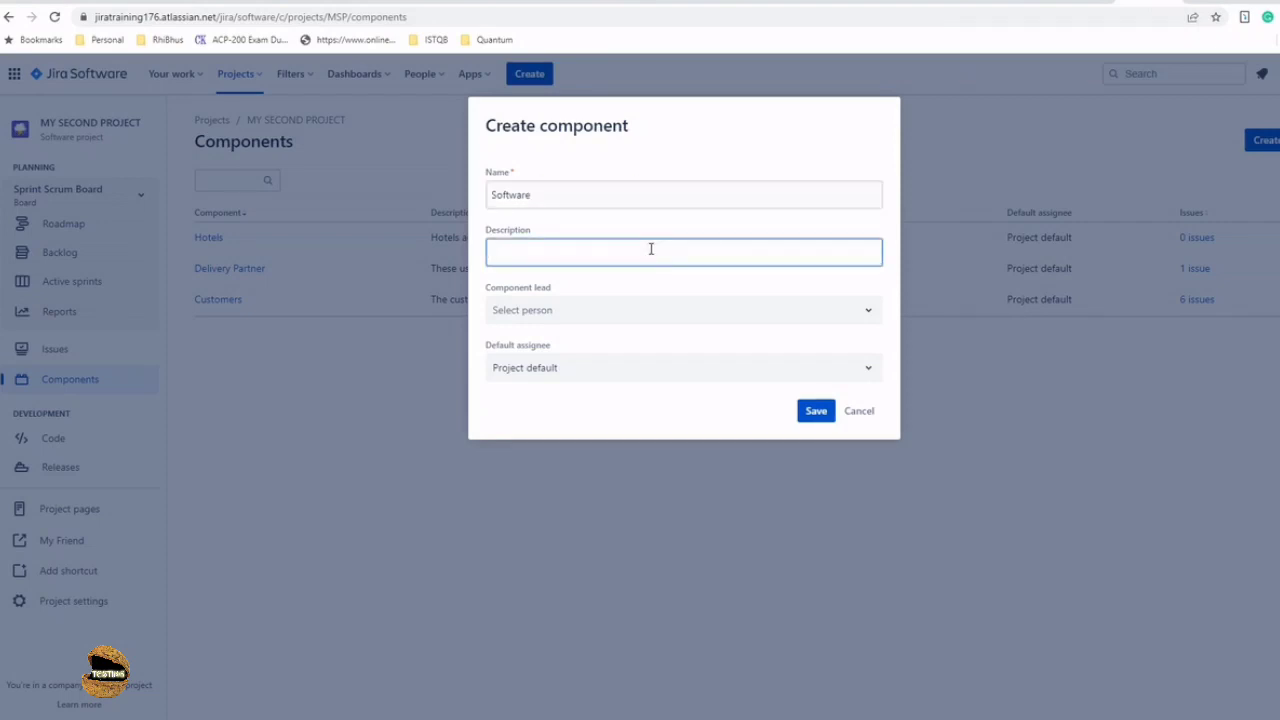
pyautogui.write('Software includes the')
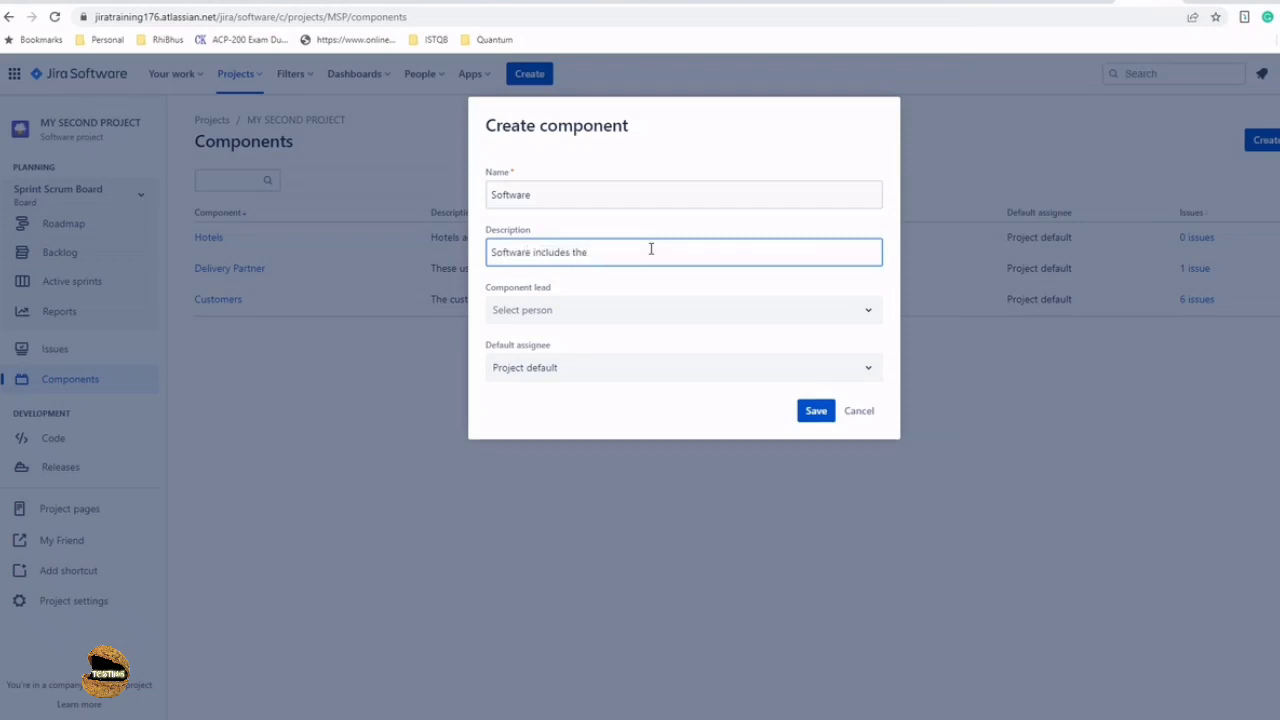
pyautogui.write(' part software. part ofth')
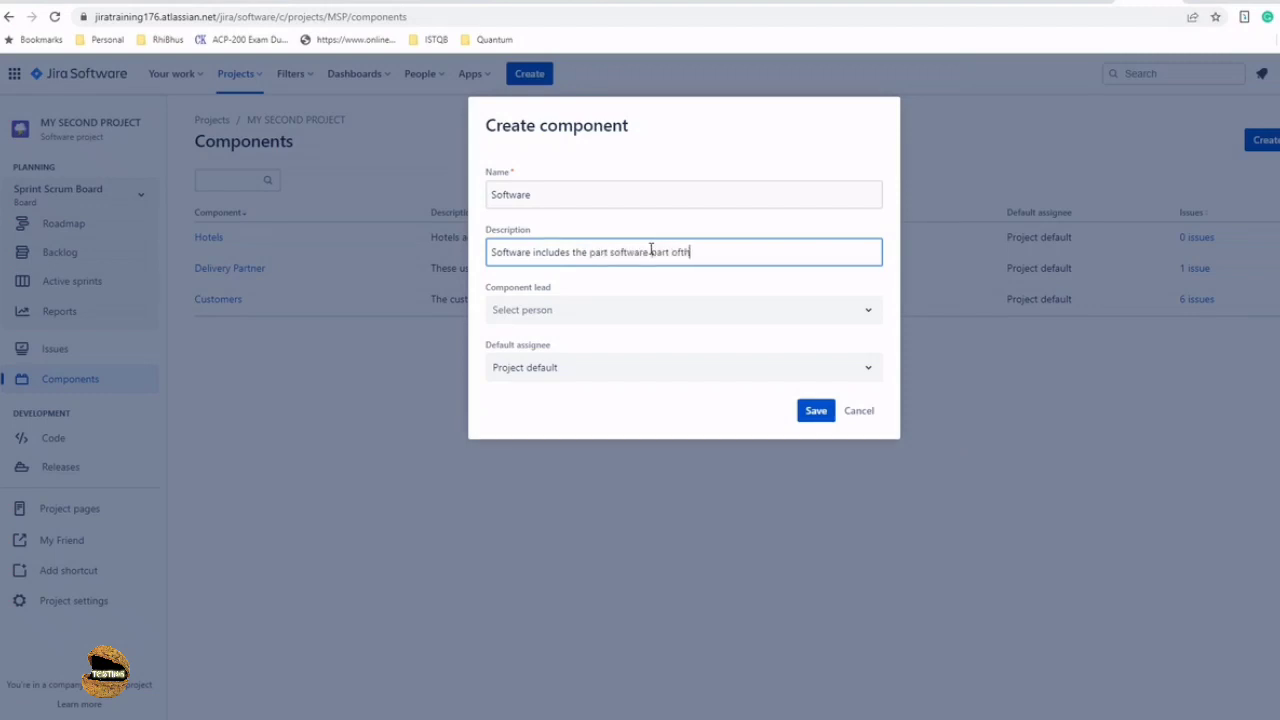
pyautogui.press('BackSpace')
pyautogui.press('BackSpace')
pyautogui.write('the product')
# Assign the component lead, keep Project default as assignee, and save the Software component
pyautogui.click(732, 318)
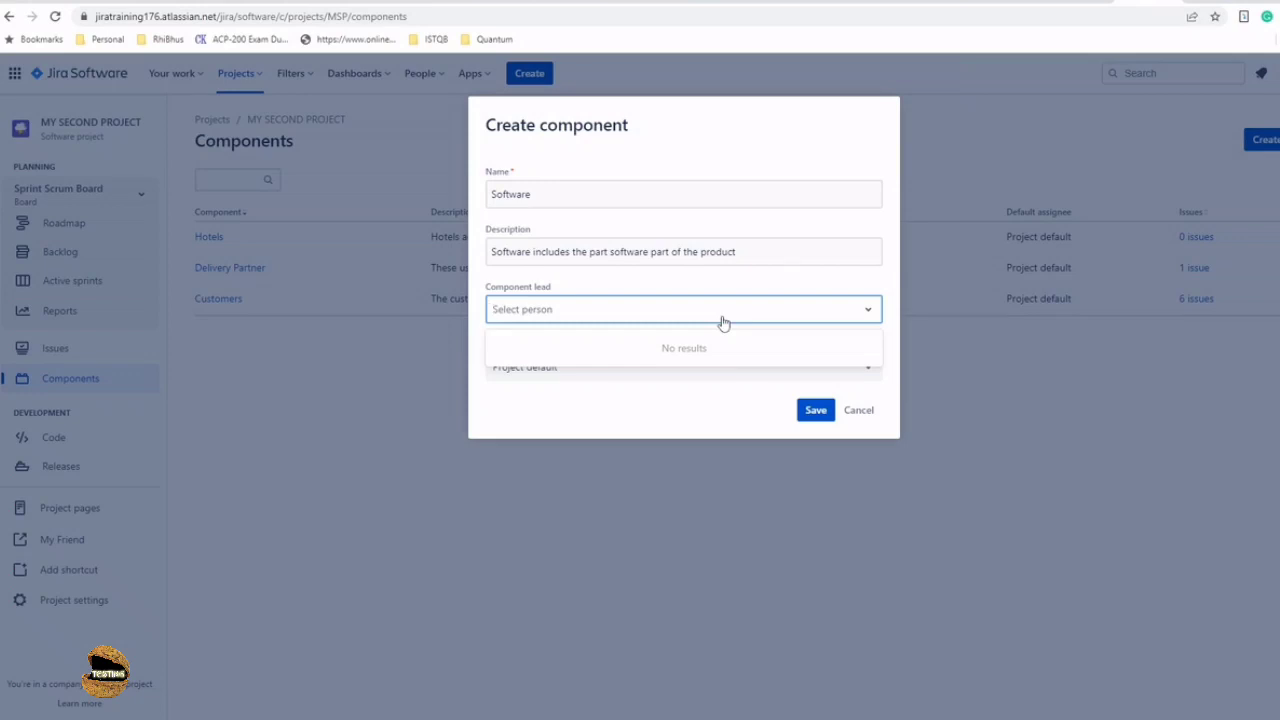
pyautogui.write('raj')
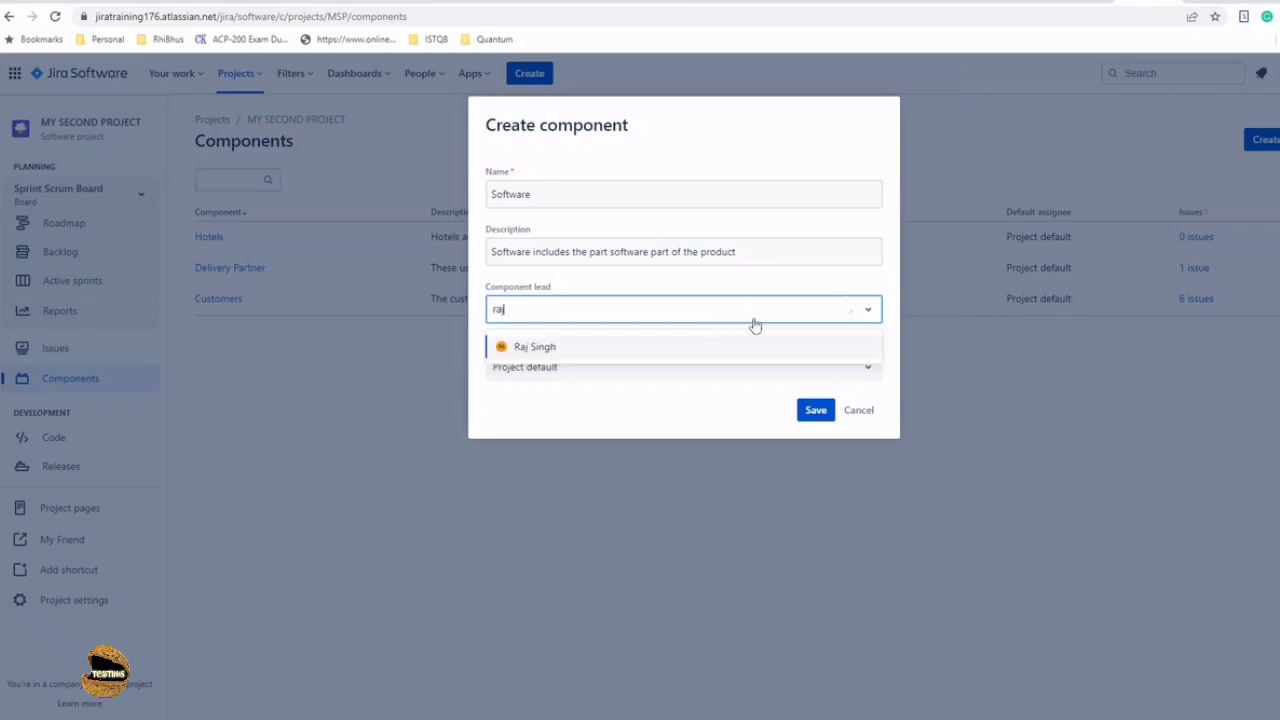
pyautogui.click(560, 349)
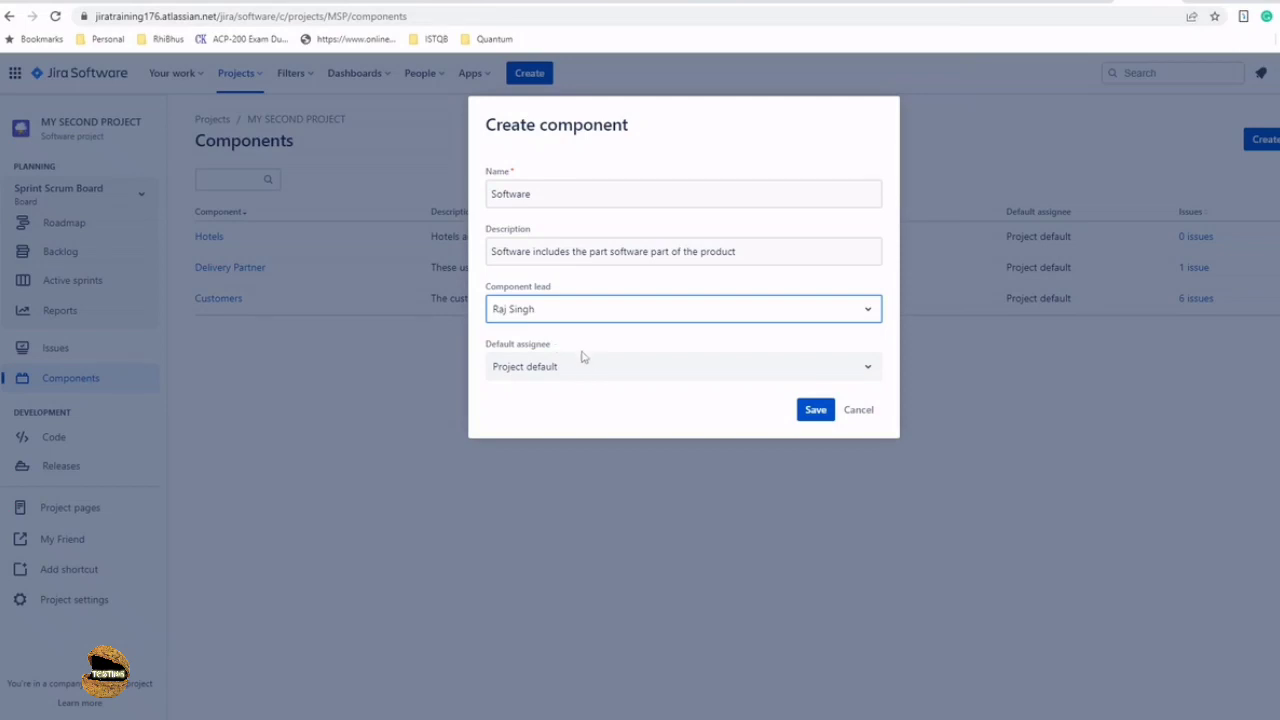
pyautogui.click(584, 362)
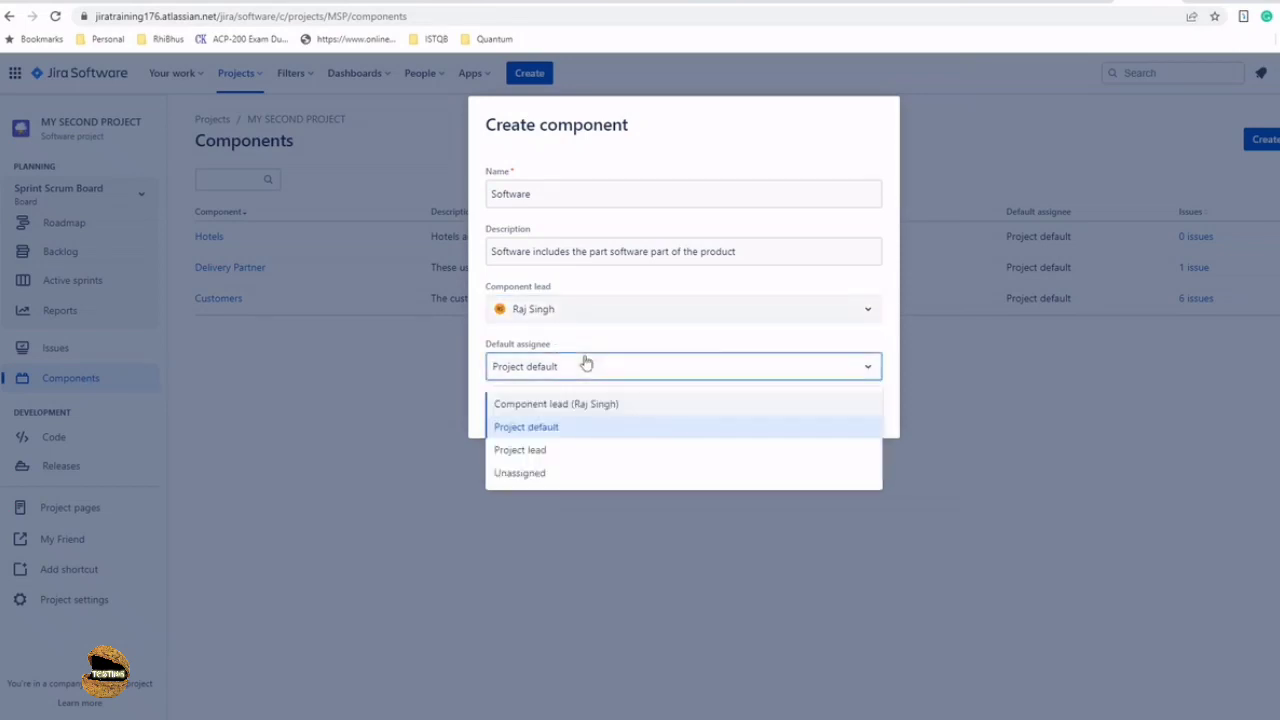
pyautogui.click(586, 363)
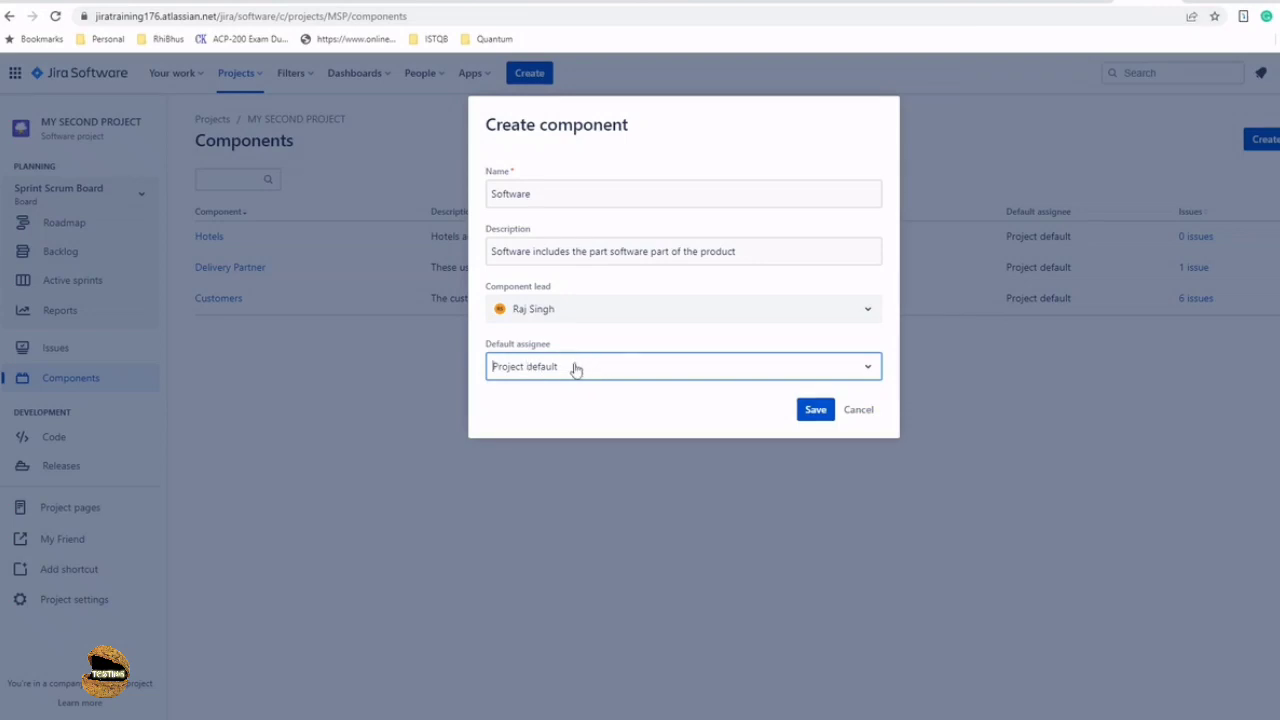
pyautogui.click(812, 412)
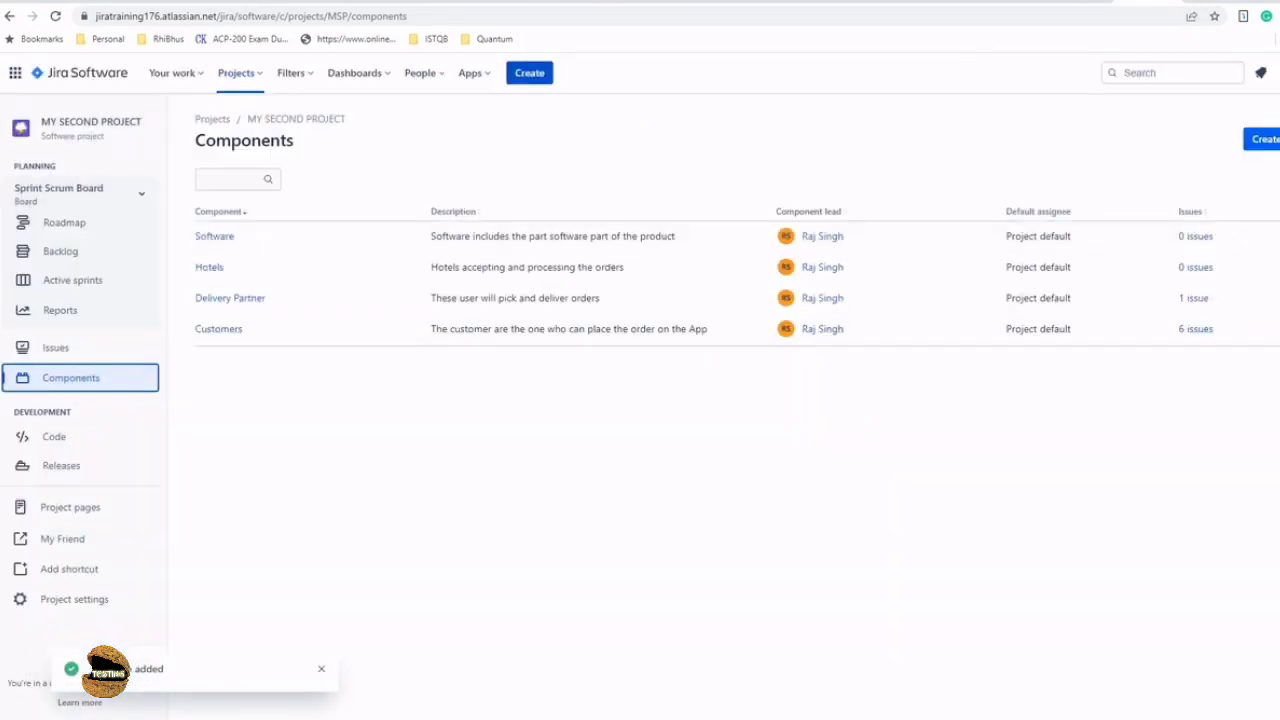
pyautogui.click(1262, 139)
# Name the component Hardware and describe it as the hardware part of the phone, fixing typos
pyautogui.write('Hard')
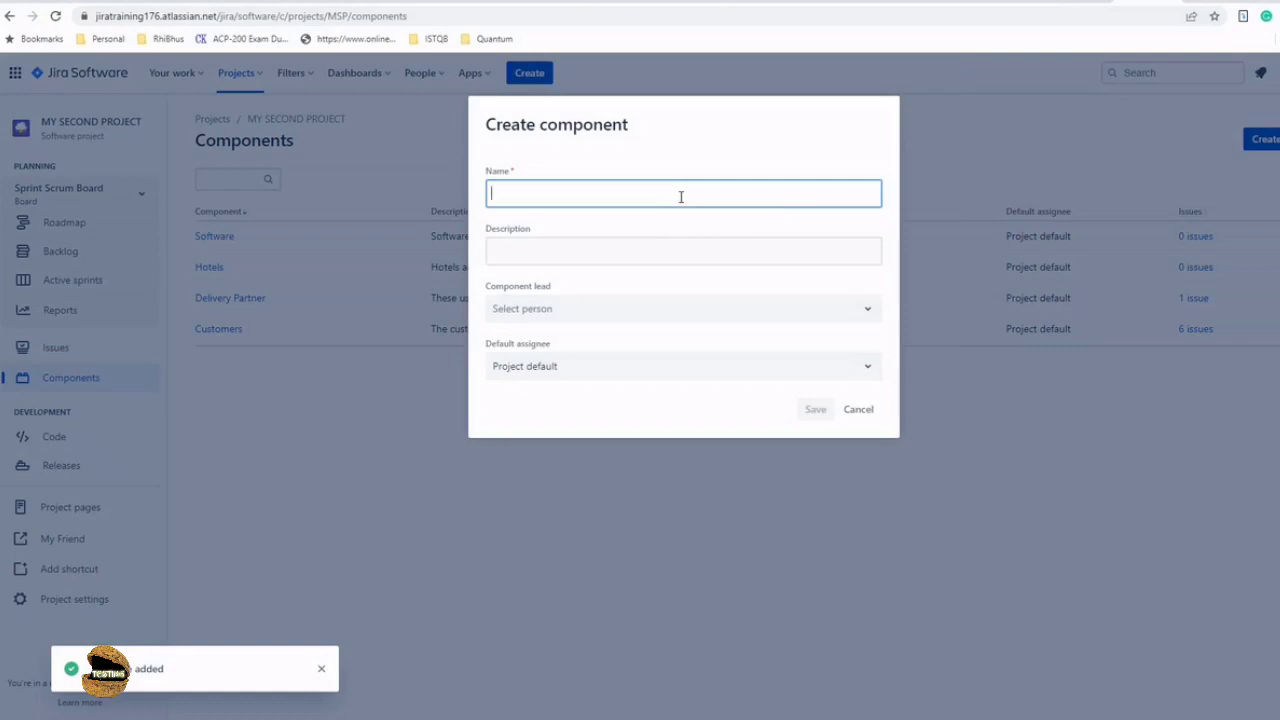
pyautogui.write('ware')
pyautogui.press('Tab')
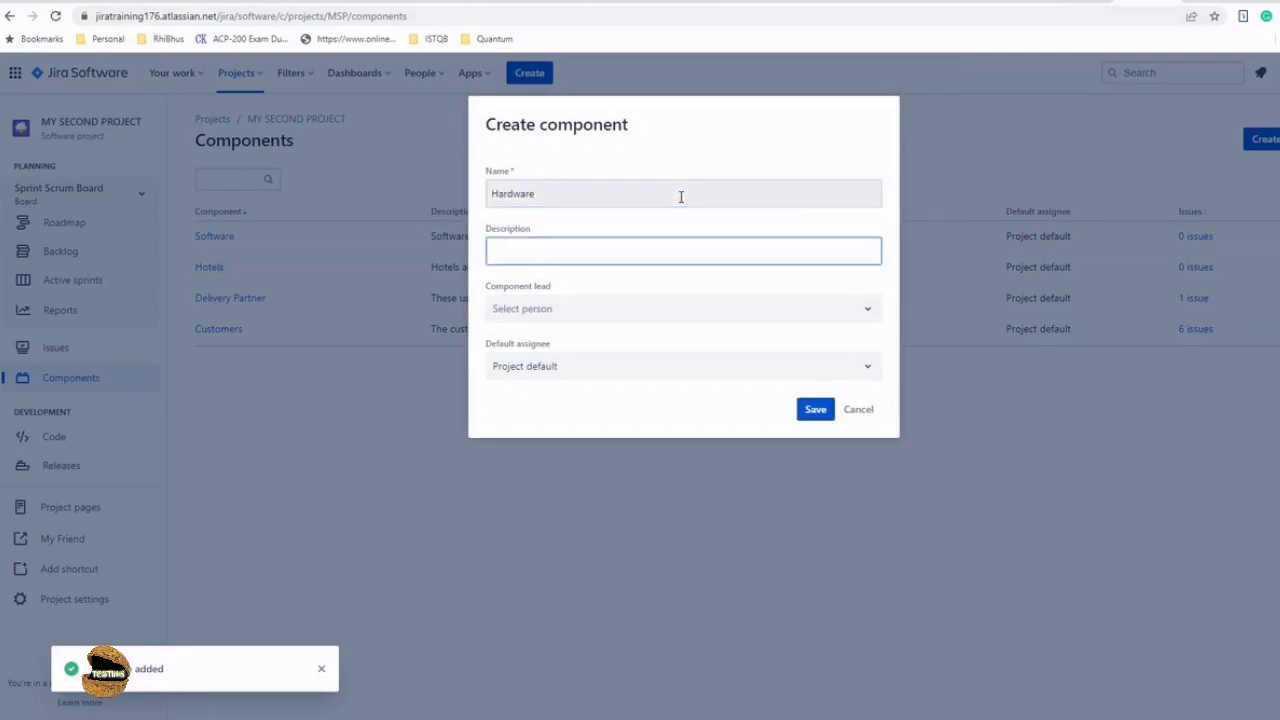
pyautogui.write('This iclud')
pyautogui.write('es t')
pyautogui.write('he hardwar')
pyautogui.write('e pat')
pyautogui.write('t of ')
pyautogui.write('the applica')
pyautogui.write('tion')
pyautogui.press('BackSpace')
pyautogui.press('BackSpace')
pyautogui.press('BackSpace')
pyautogui.press('BackSpace')
pyautogui.press('BackSpace')
pyautogui.press('BackSpace')
pyautogui.press('BackSpace')
pyautogui.press('BackSpace')
pyautogui.press('BackSpace')
pyautogui.press('BackSpace')
pyautogui.write('pj')
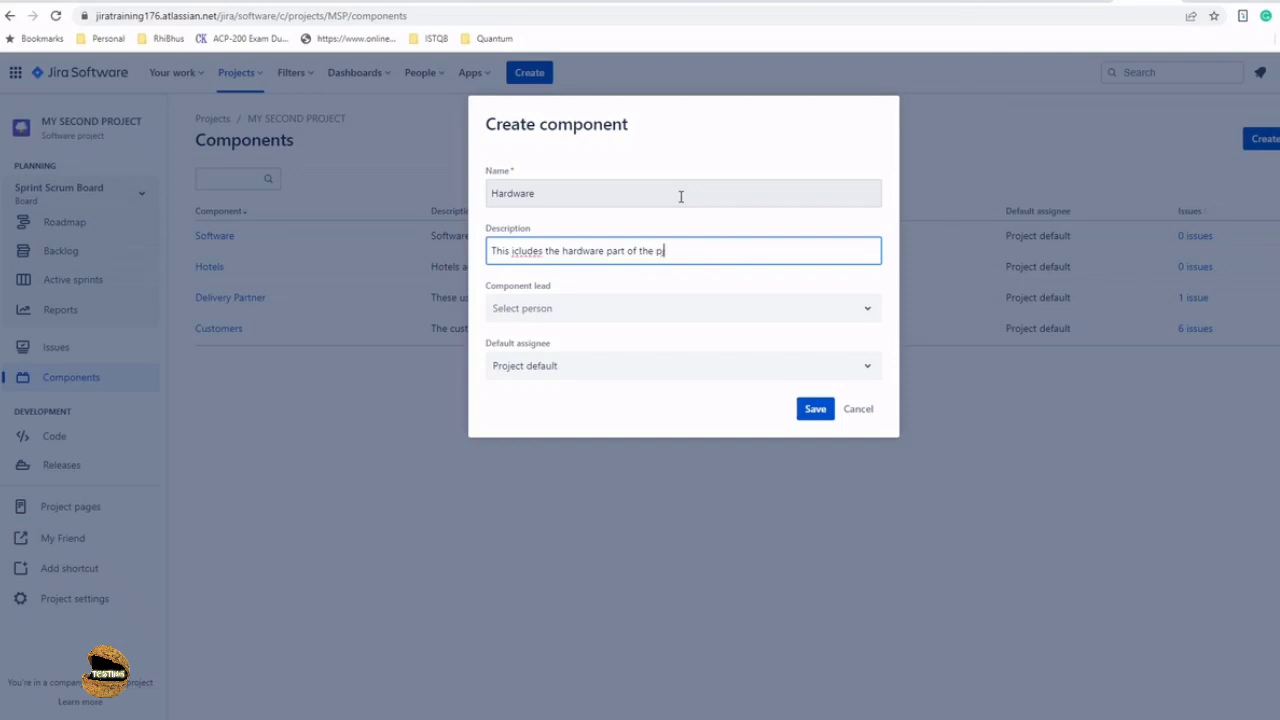
pyautogui.press('BackSpace')
pyautogui.write('hone')
pyautogui.rightClick(525, 253)
pyautogui.click(557, 267)
# Set the same component lead for Hardware and save it
pyautogui.click(651, 318)
pyautogui.write('raj')
pyautogui.click(595, 347)
pyautogui.click(818, 412)
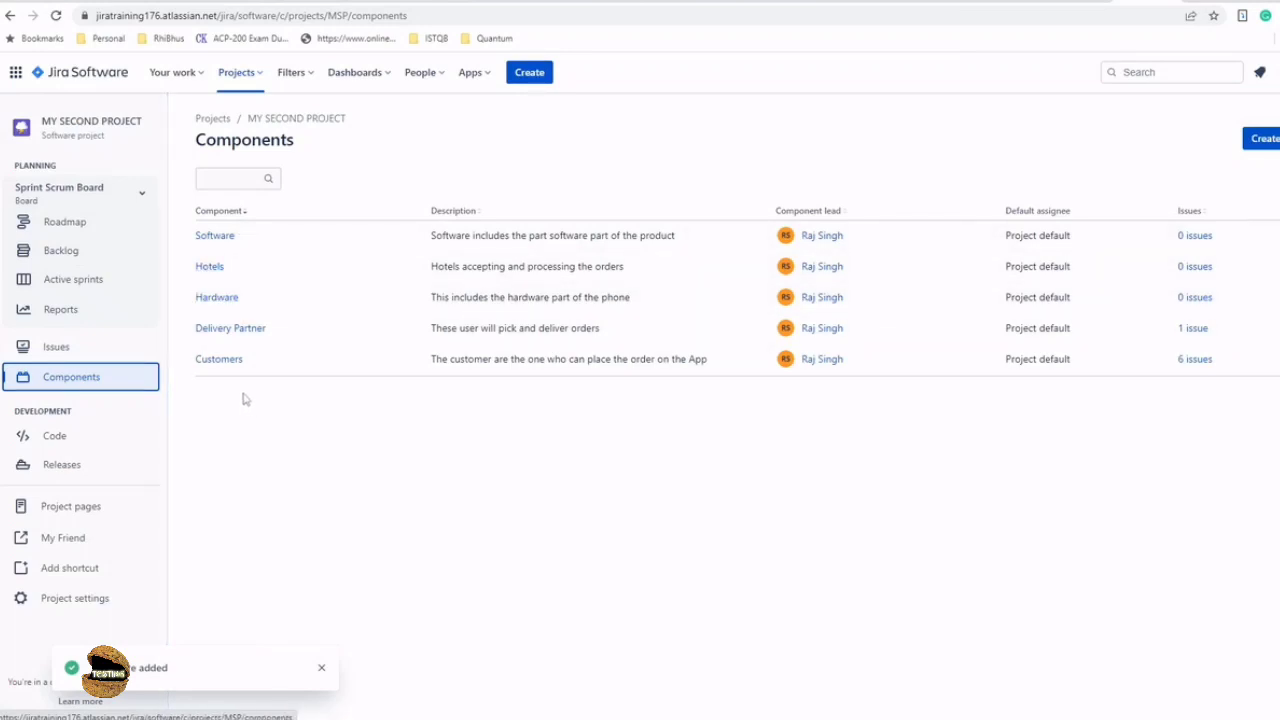
# Open the Software component's actions menu, then dismiss it
pyautogui.click(1270, 235)
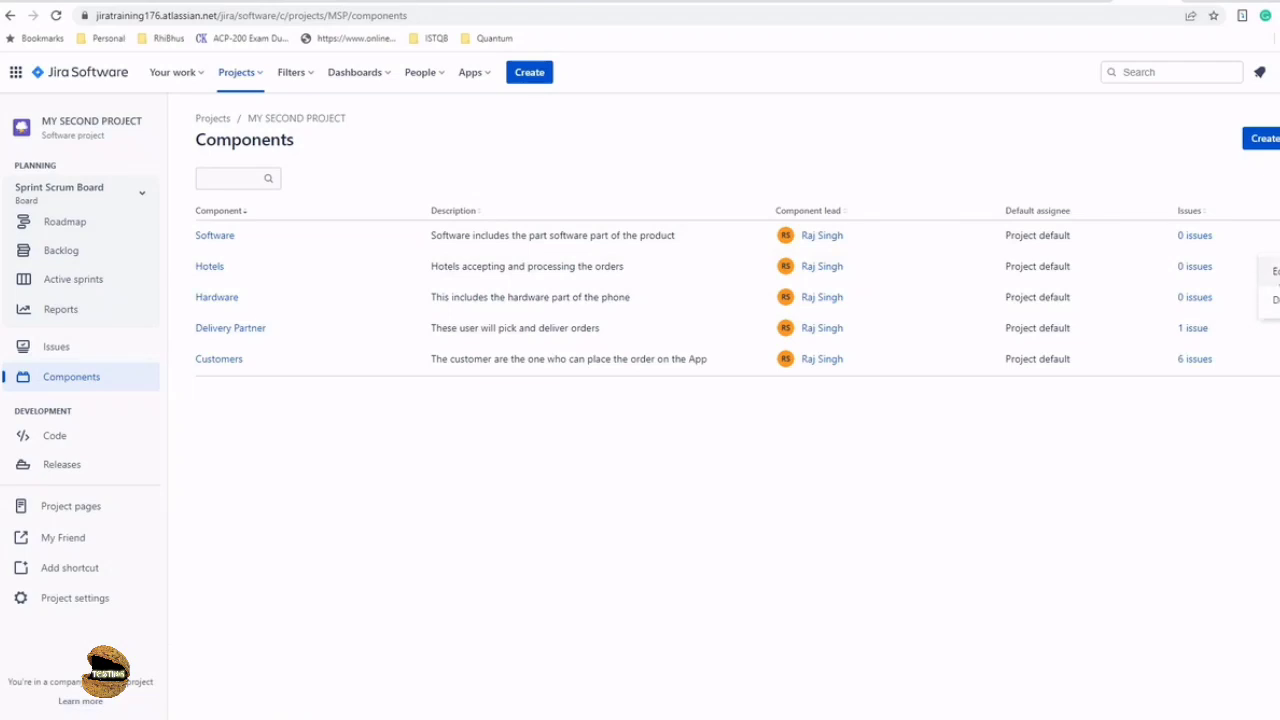
pyautogui.click(1168, 412)
# Create a new Story with summary 'As a user, I want to be able to make a voice call'
pyautogui.click(529, 74)
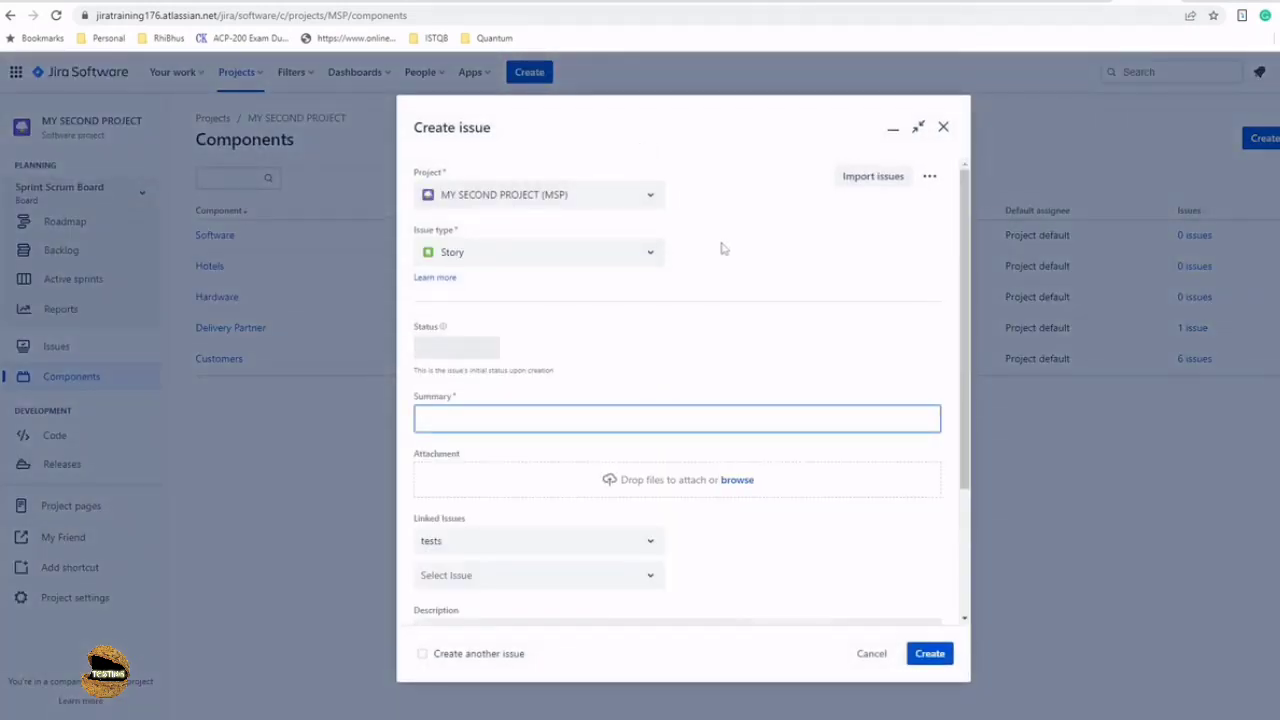
pyautogui.scroll(-1, 786, 270)
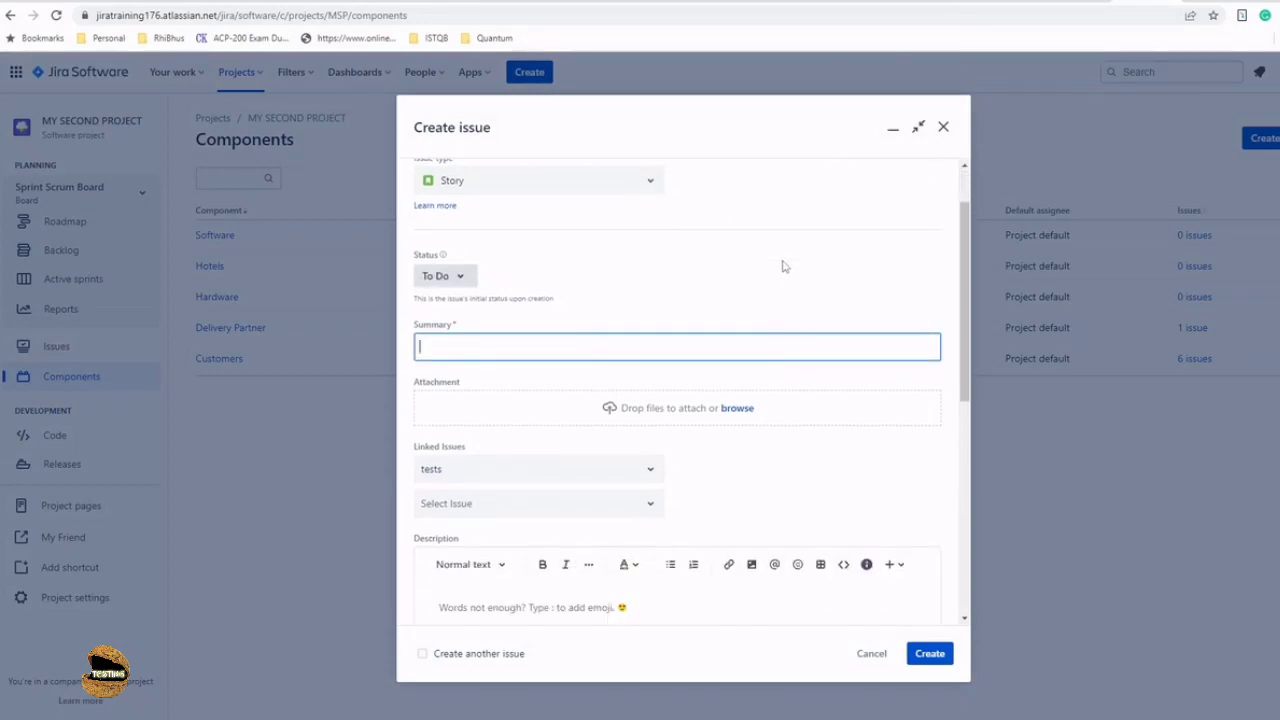
pyautogui.write('As')
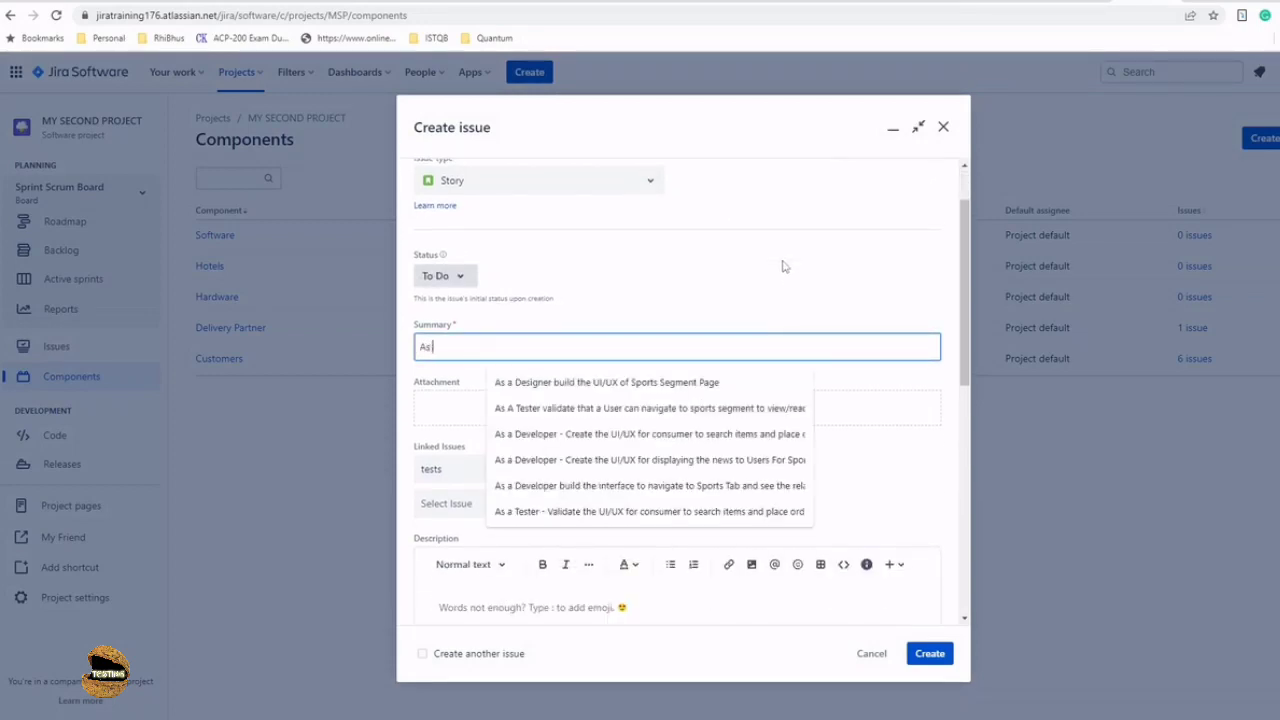
pyautogui.write(' a user')
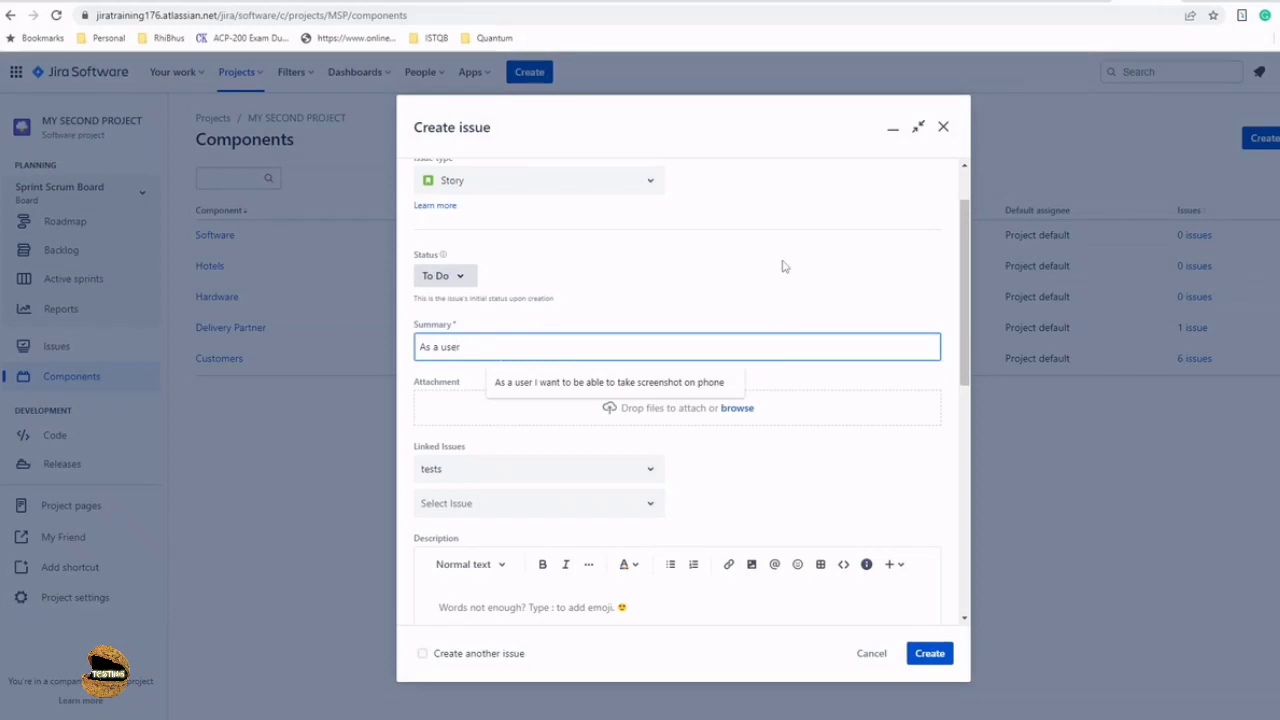
pyautogui.write(', I want t')
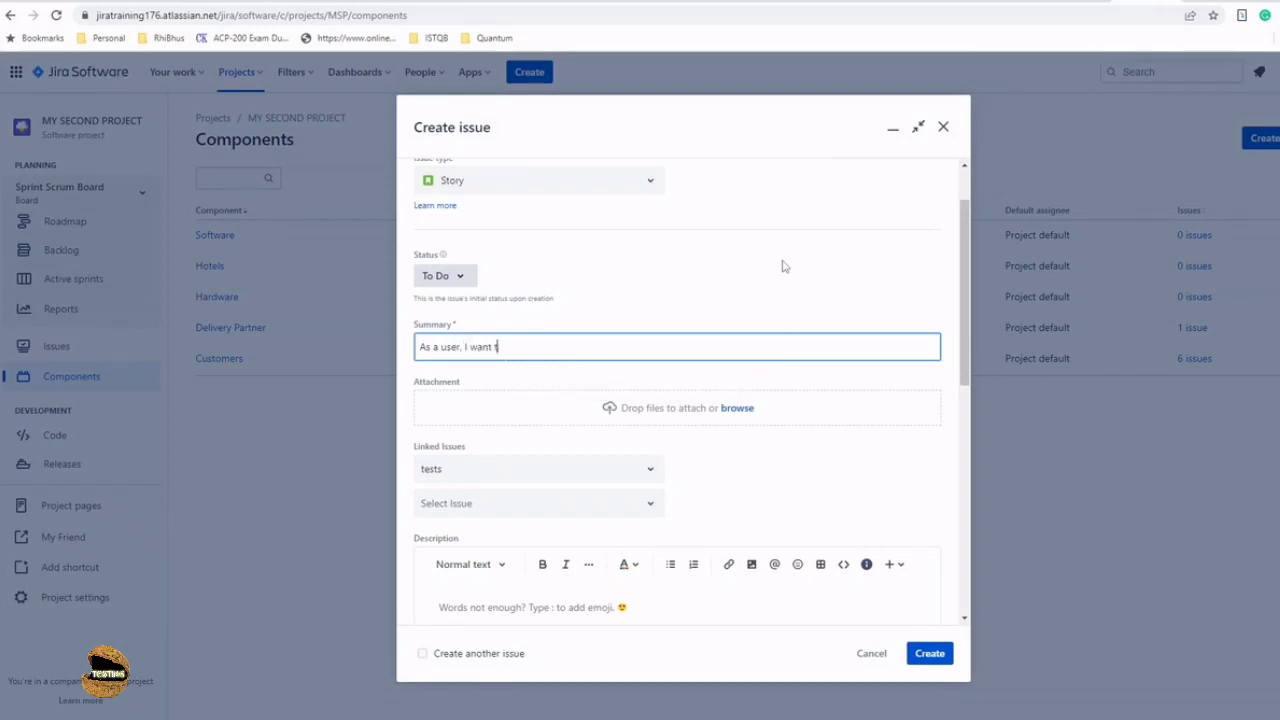
pyautogui.write('o be ale')
pyautogui.press('BackSpace')
pyautogui.press('BackSpace')
pyautogui.write('ble to make a')
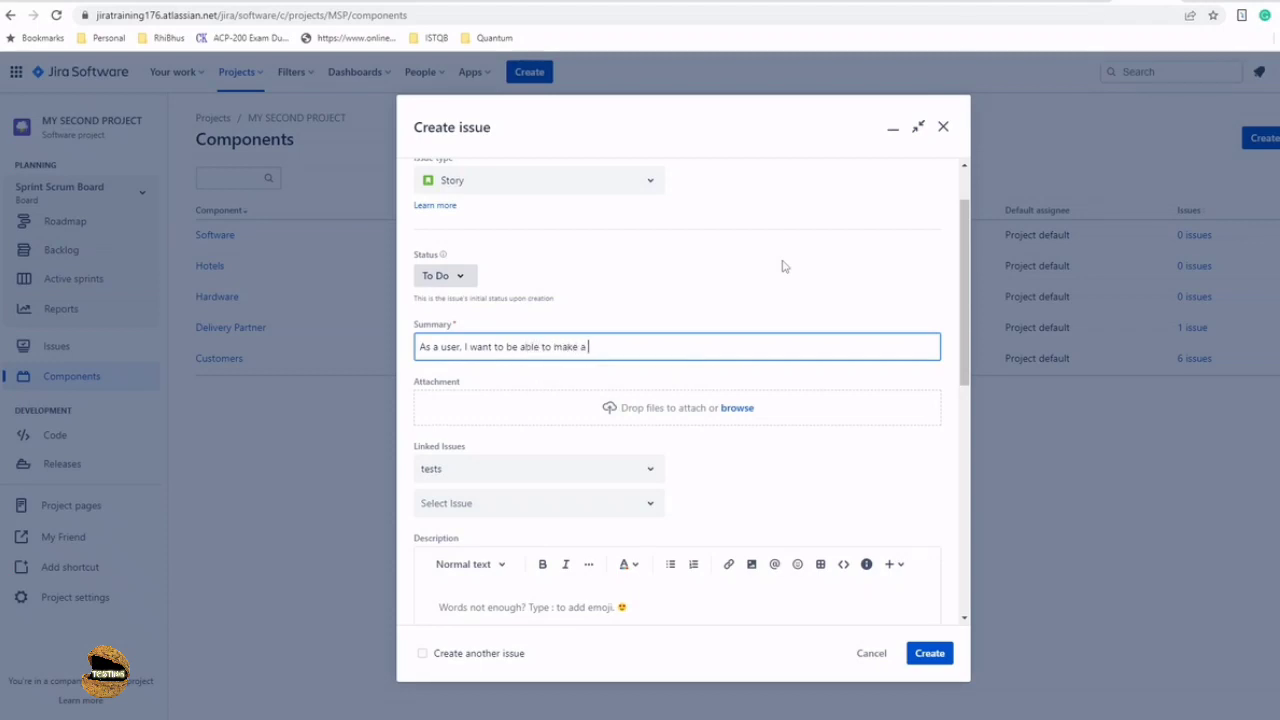
pyautogui.write(' voice call')
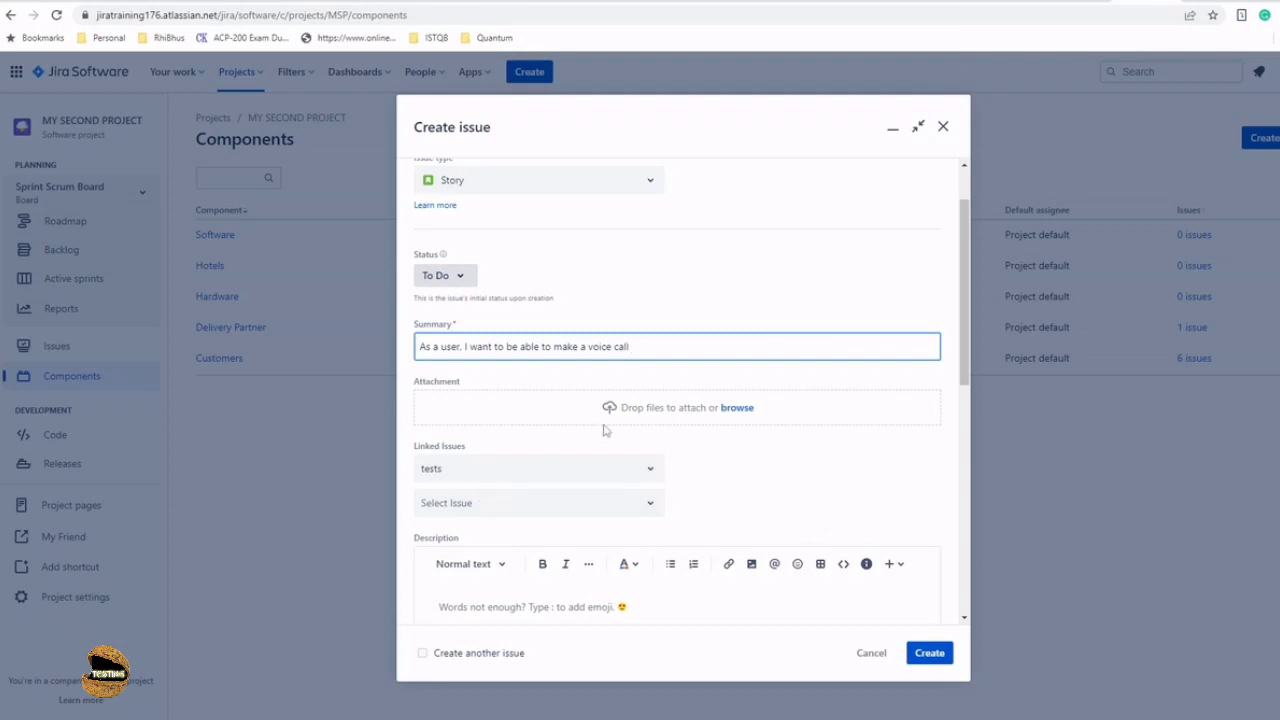
# Set the story's Components field to Software and Hardware
pyautogui.scroll(-5, 624, 426)
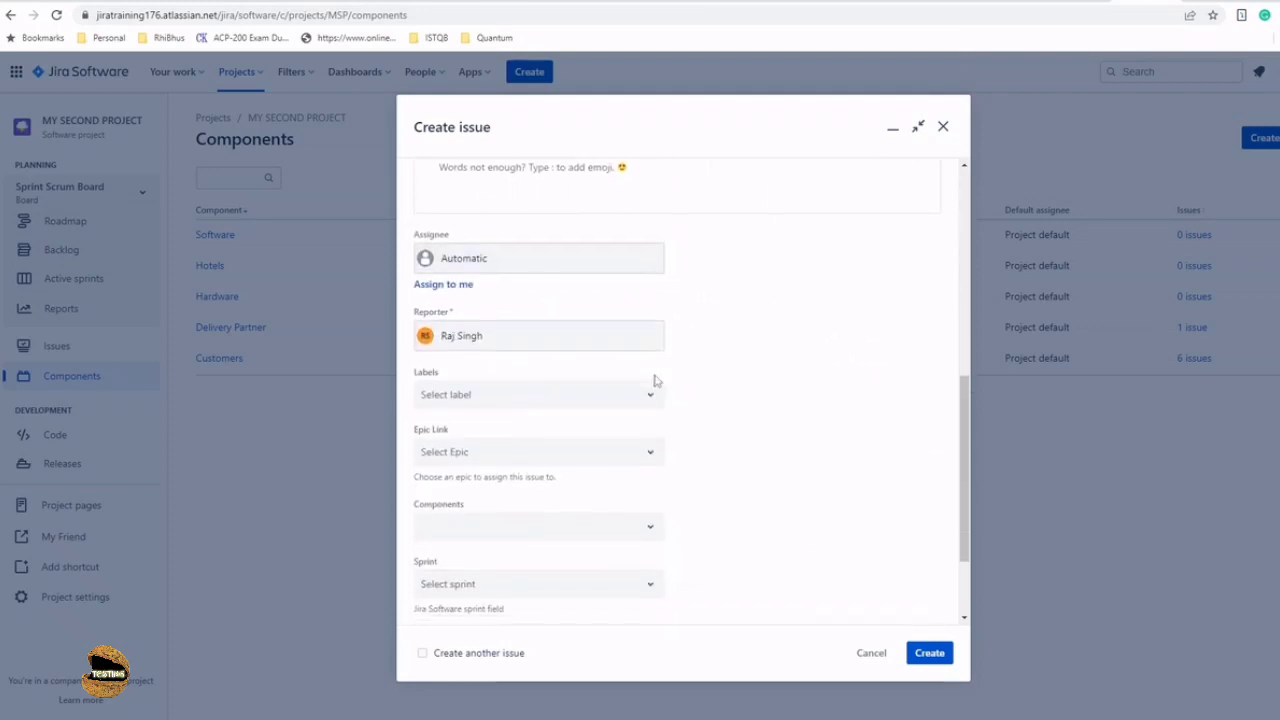
pyautogui.scroll(-1, 657, 381)
pyautogui.click(655, 466)
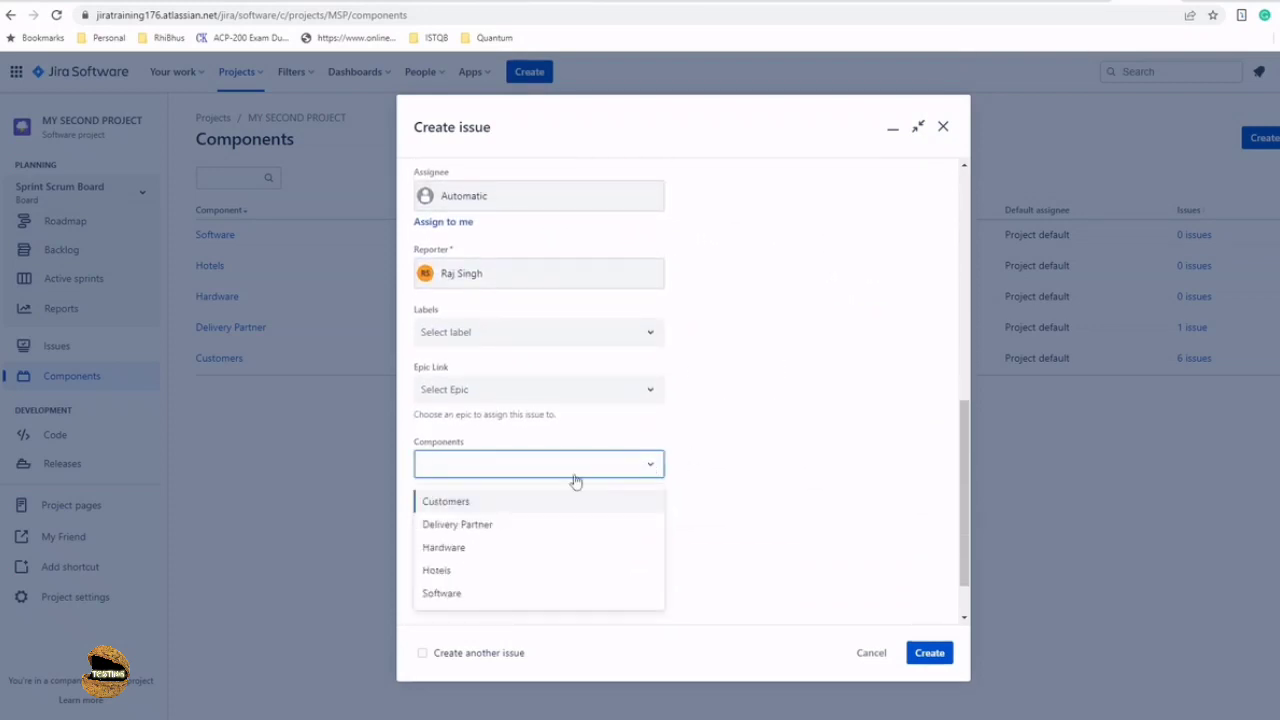
pyautogui.click(456, 596)
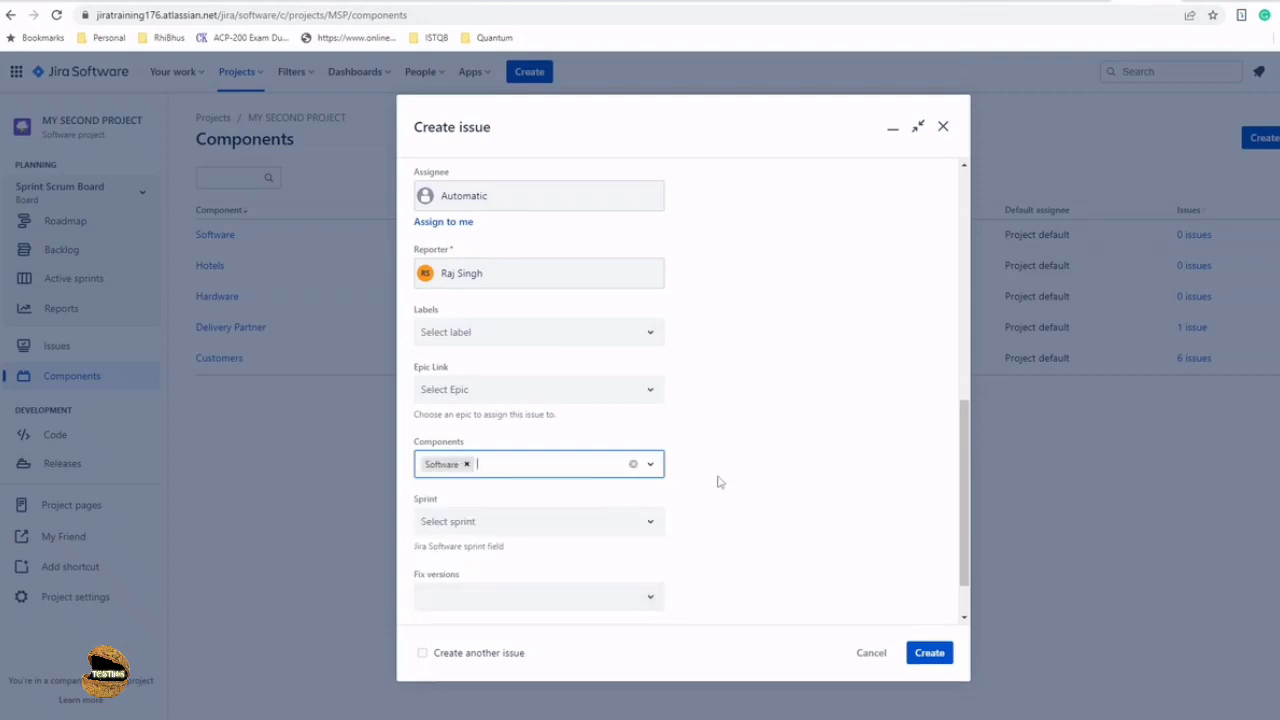
pyautogui.click(545, 468)
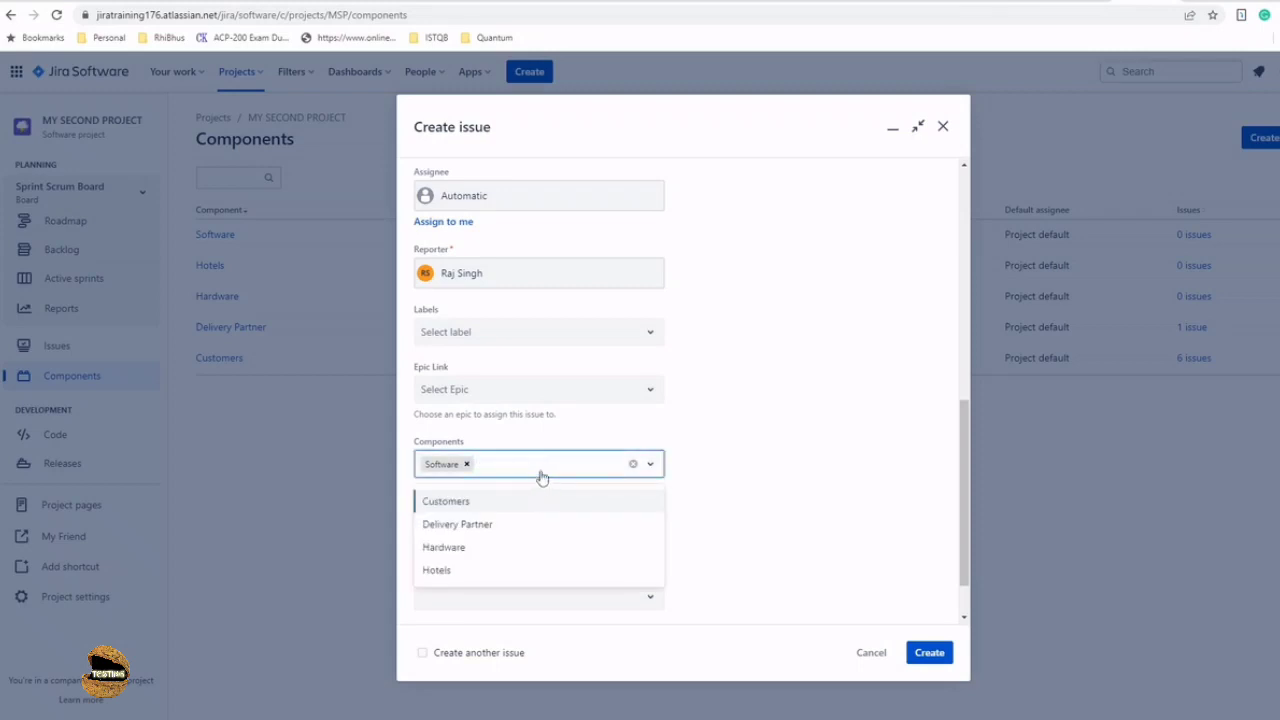
pyautogui.click(499, 550)
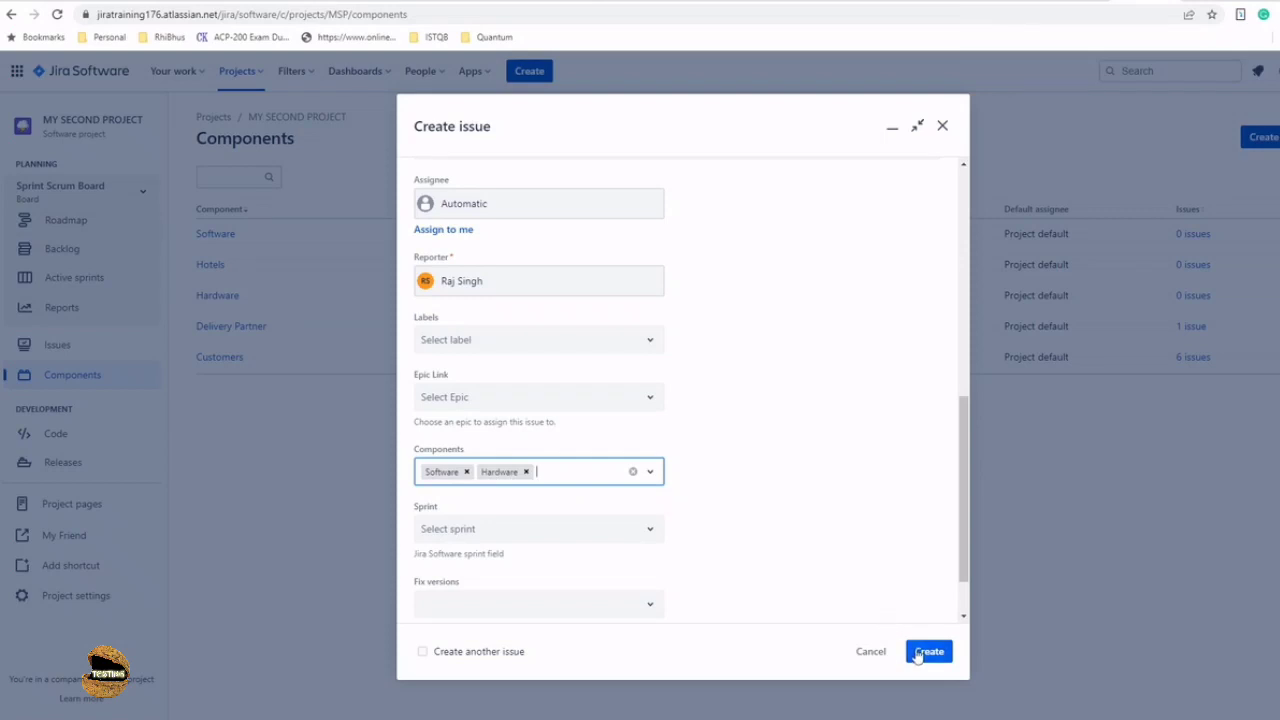
# Create the story as MSP-22, dismiss the confirmation, and reload the Components page
pyautogui.click(918, 651)
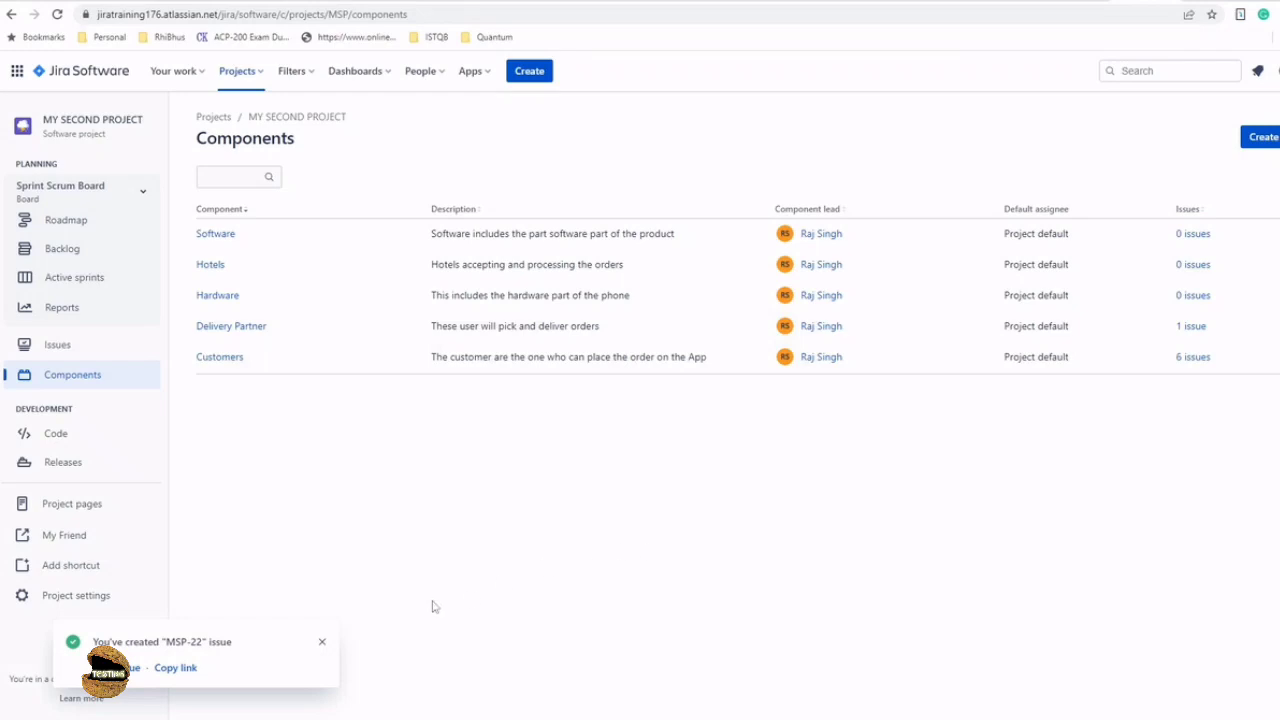
pyautogui.click(321, 645)
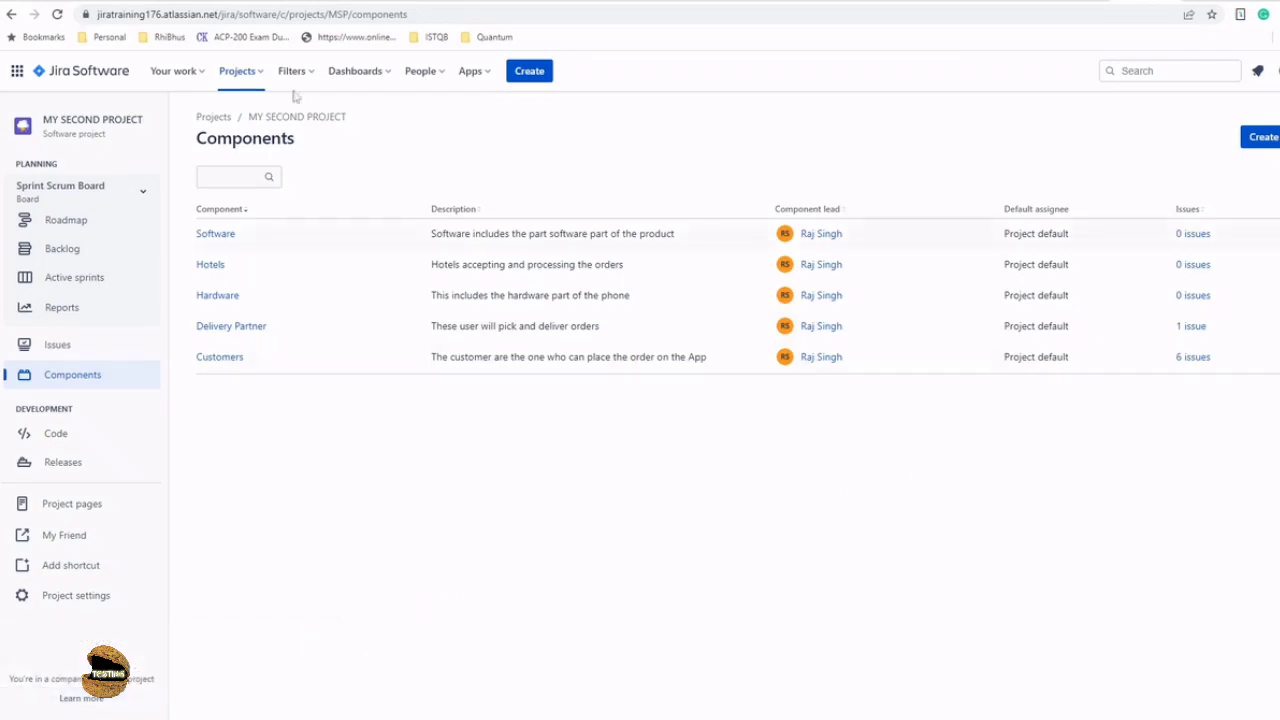
pyautogui.click(57, 14)
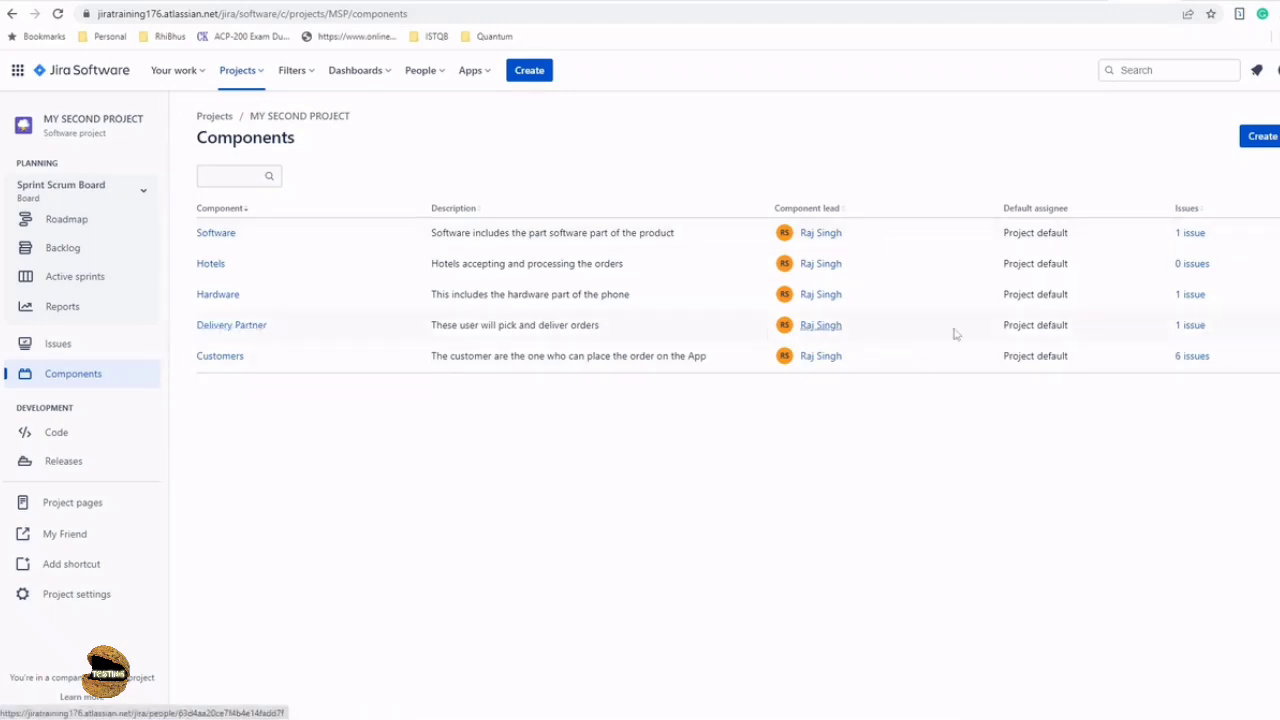
# Open the Customers component to see its six issues in MY SECOND PROJECT
pyautogui.click(228, 362)
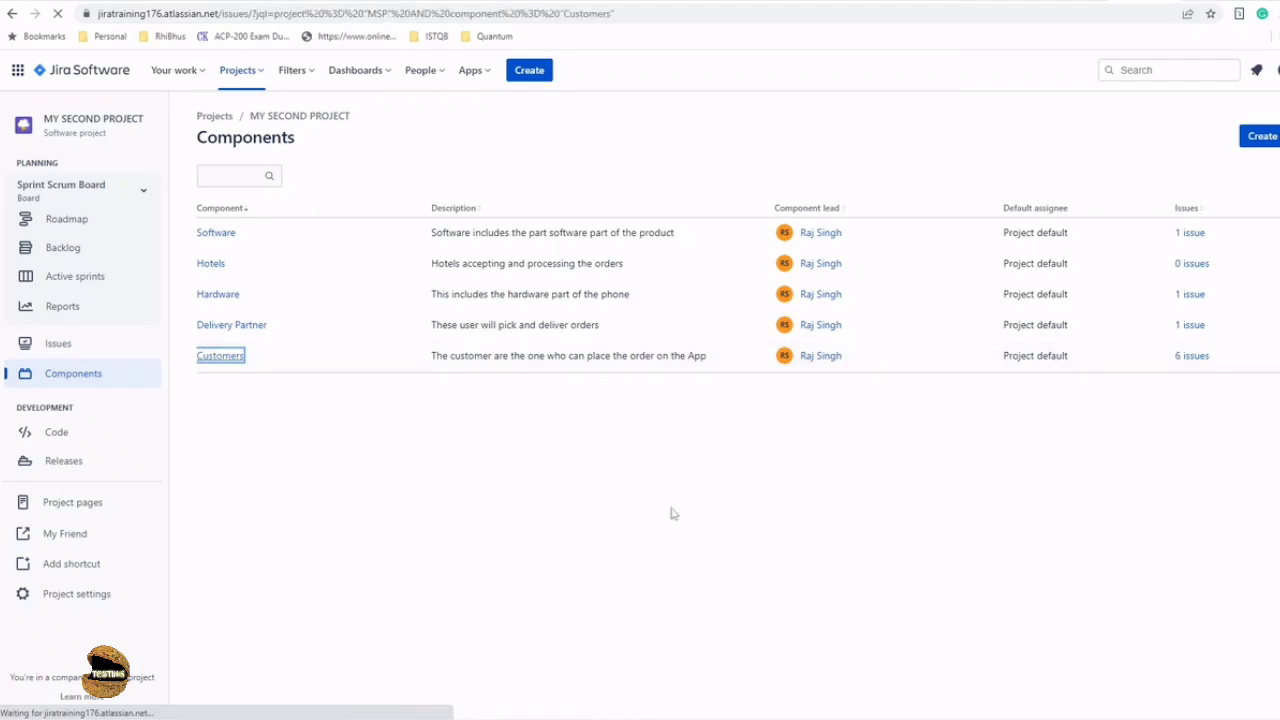